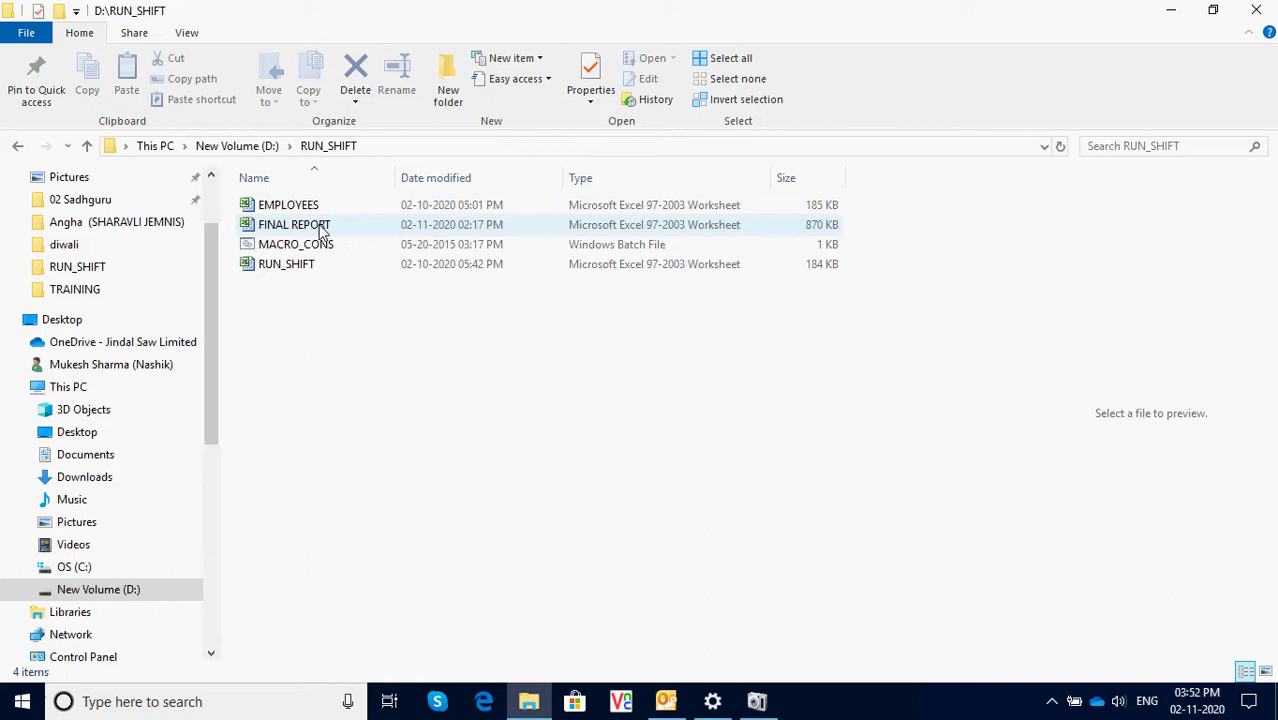
Run the MACRO_CONS batch file in D:\RUN_SHIFT to launch the shift workbooks in Excel
{"action": "left_click", "coordinate": [283, 246]}
{"action": "left_click", "coordinate": [272, 246]}
{"action": "key", "text": "Return"}
{"action": "double_click", "coordinate": [265, 246]}
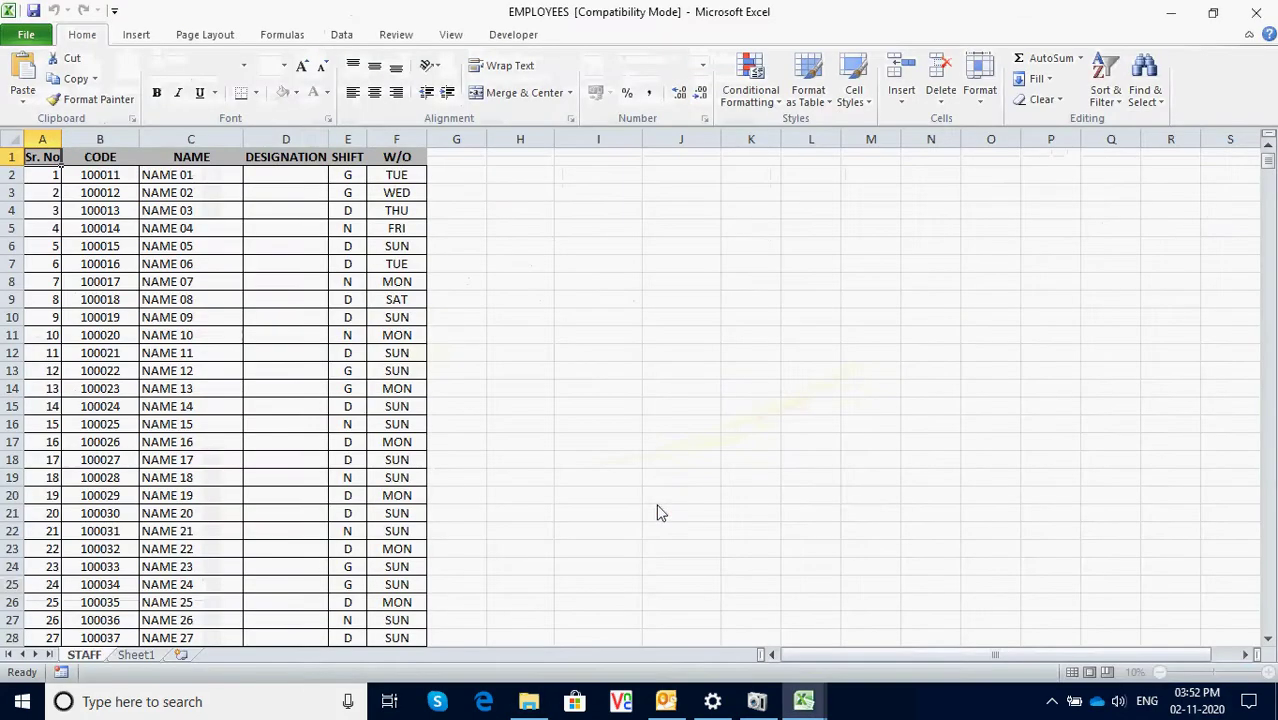
Open RUN_SHIFT read-only and view the four-employee list on the EMPLOYEES workbook's Sheet1
{"action": "left_click", "coordinate": [796, 371]}
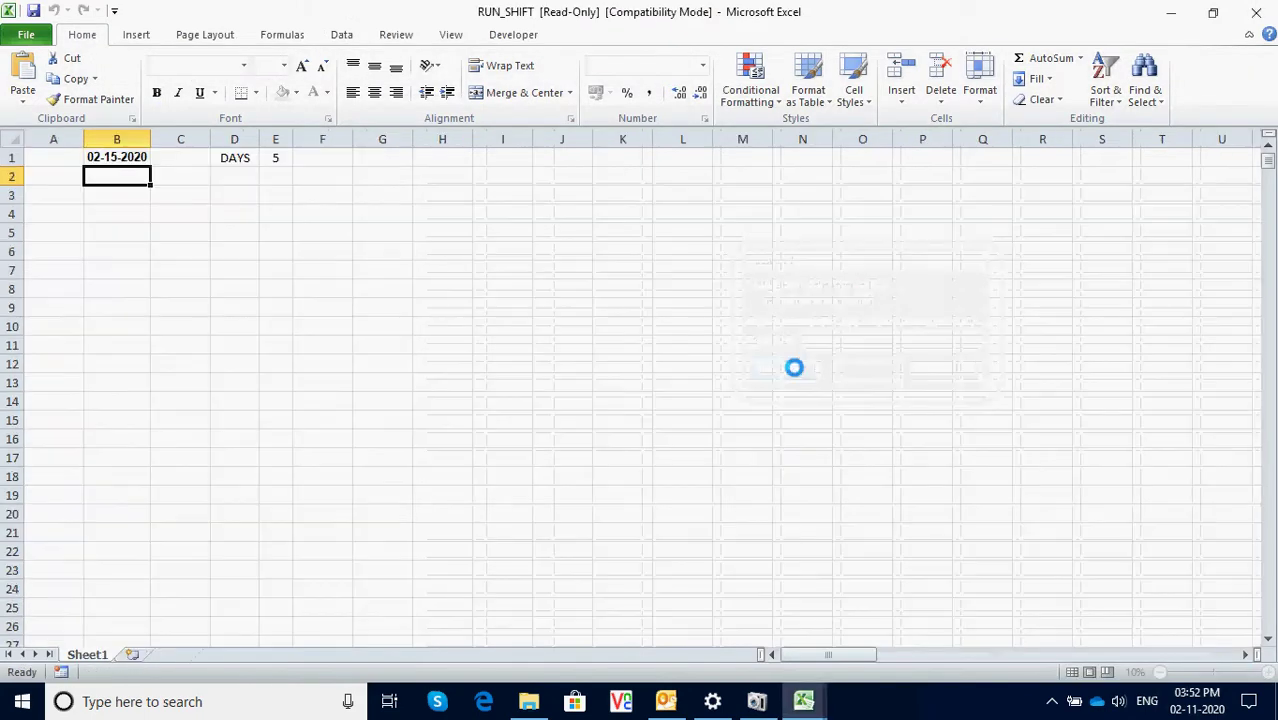
{"action": "mouse_move", "coordinate": [812, 707]}
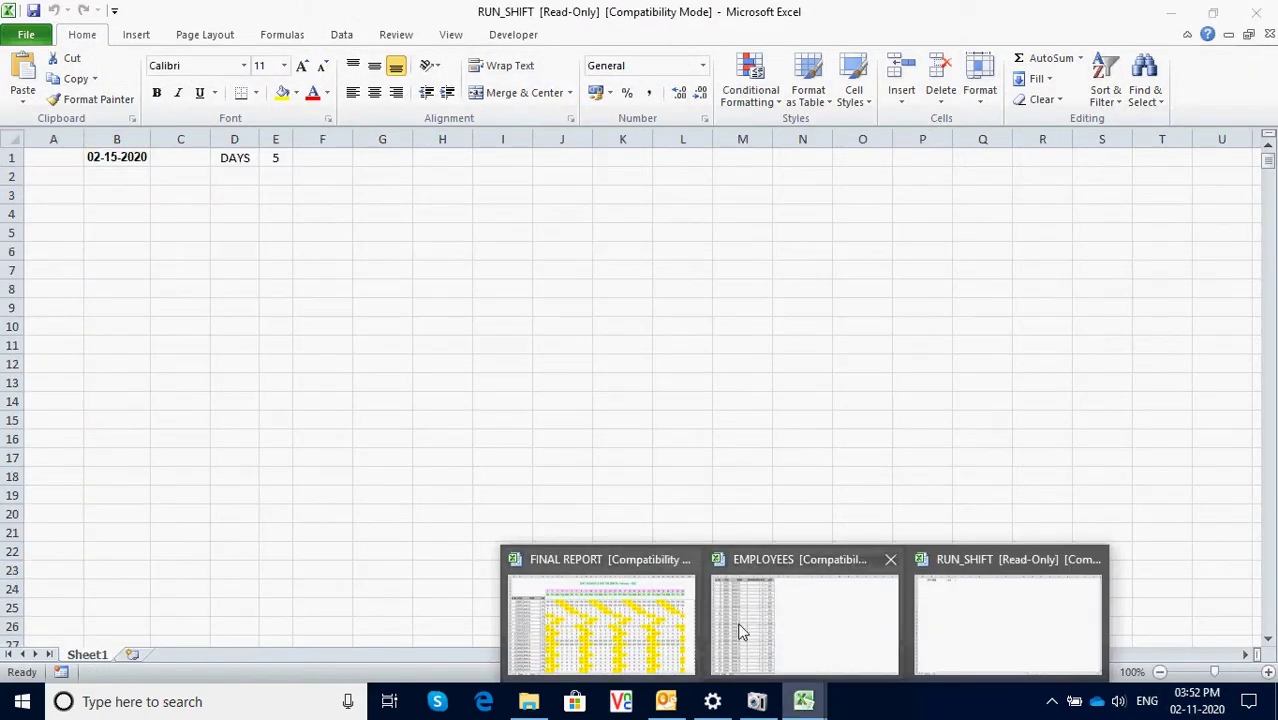
{"action": "left_click", "coordinate": [795, 605]}
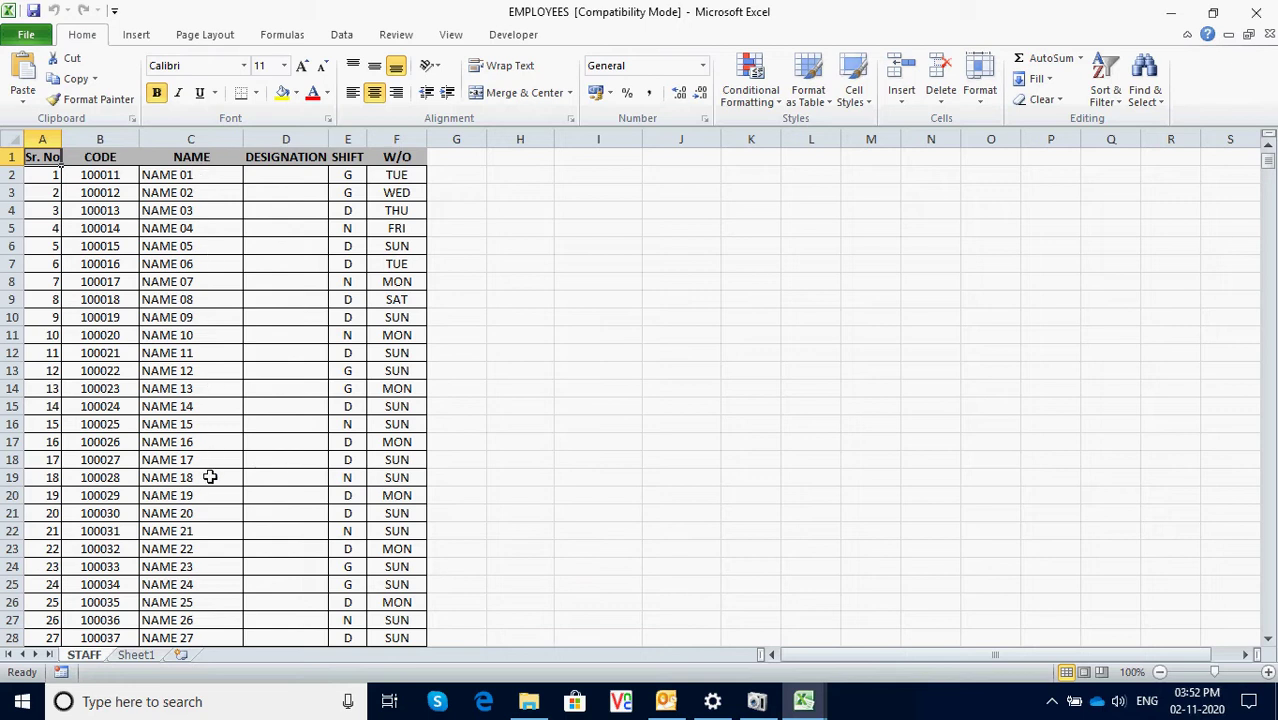
{"action": "left_click", "coordinate": [130, 657]}
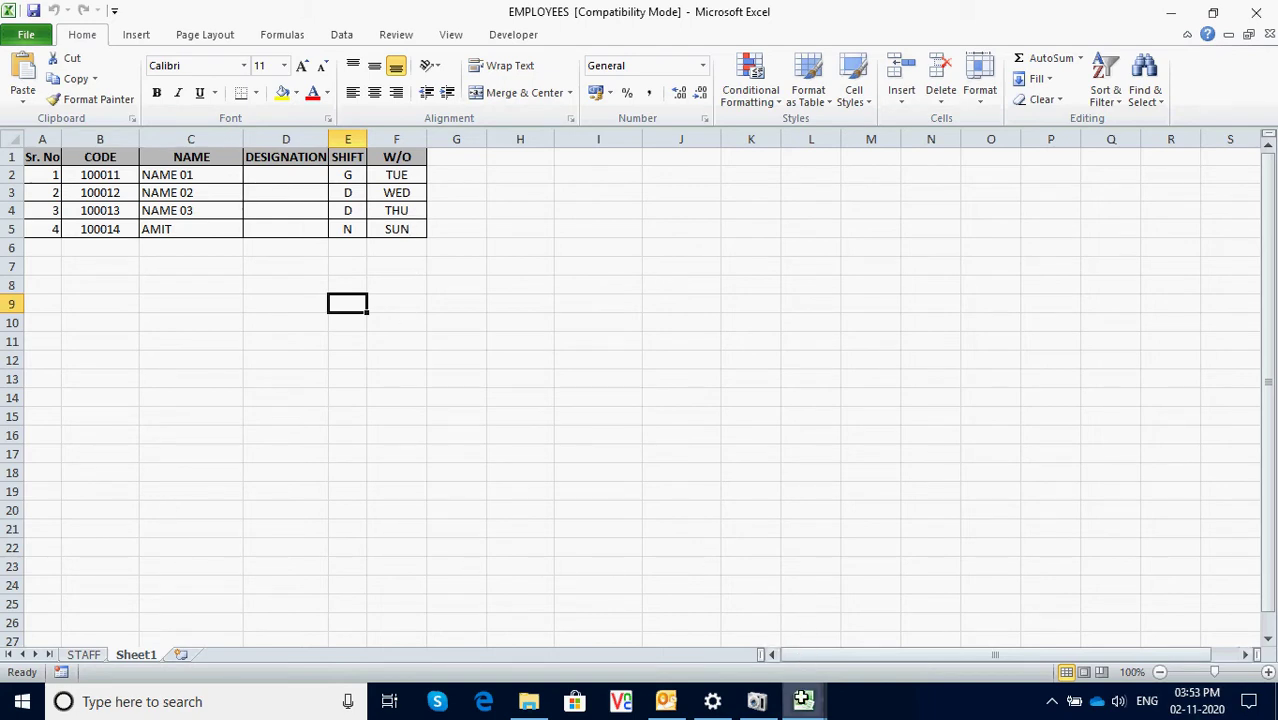
{"action": "left_click", "coordinate": [803, 700]}
In RUN_SHIFT, show the formula bar and change B1's start date to 03-15-2020
{"action": "left_click", "coordinate": [995, 600]}
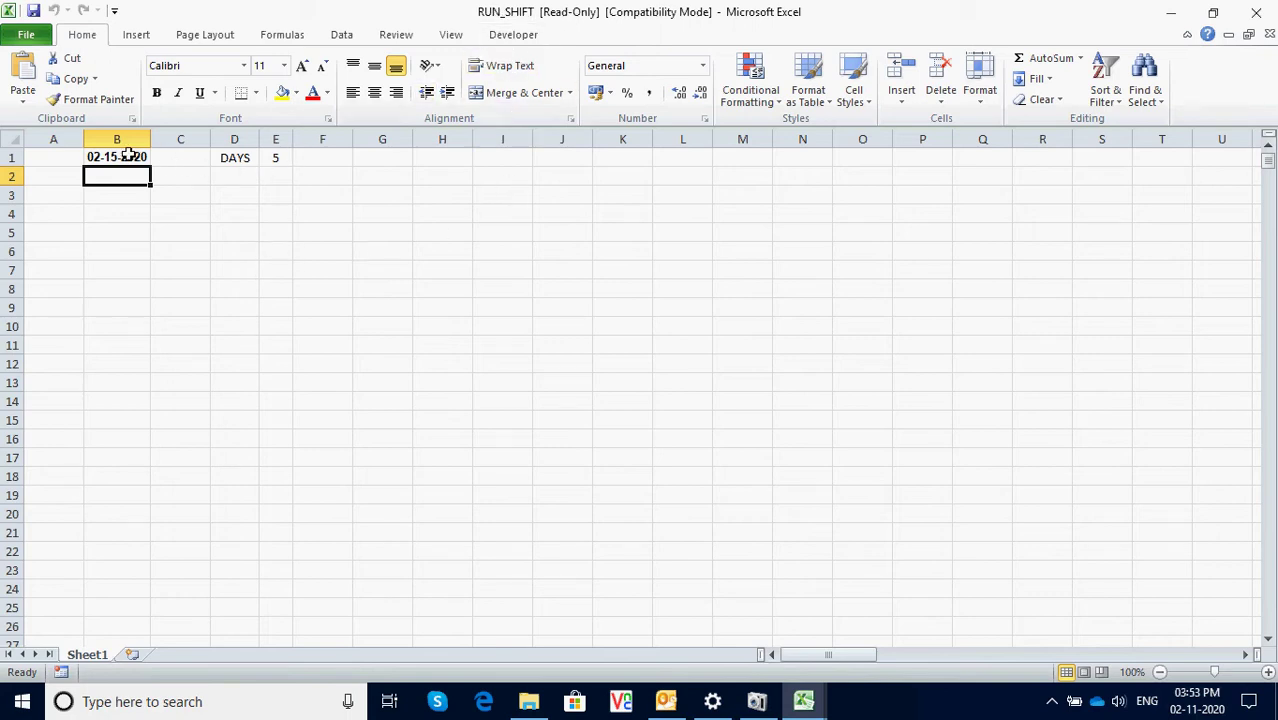
{"action": "left_click", "coordinate": [460, 35]}
{"action": "left_click", "coordinate": [337, 65]}
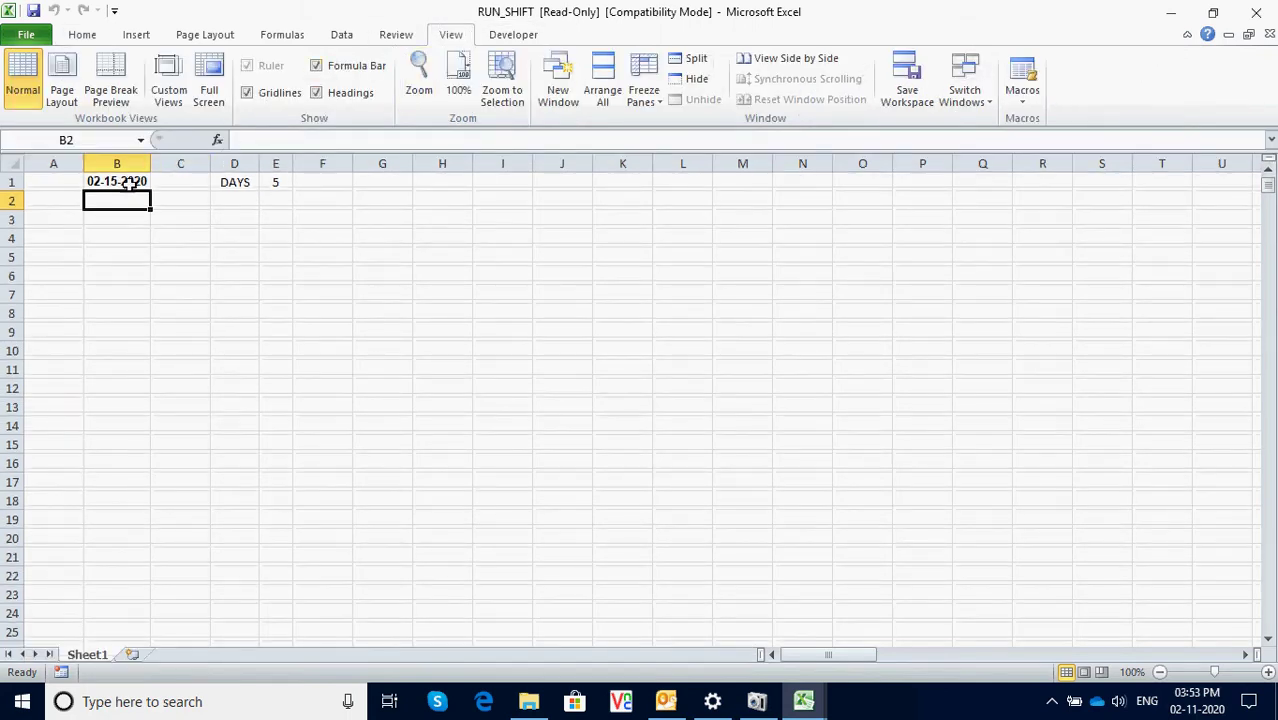
{"action": "left_click", "coordinate": [122, 184]}
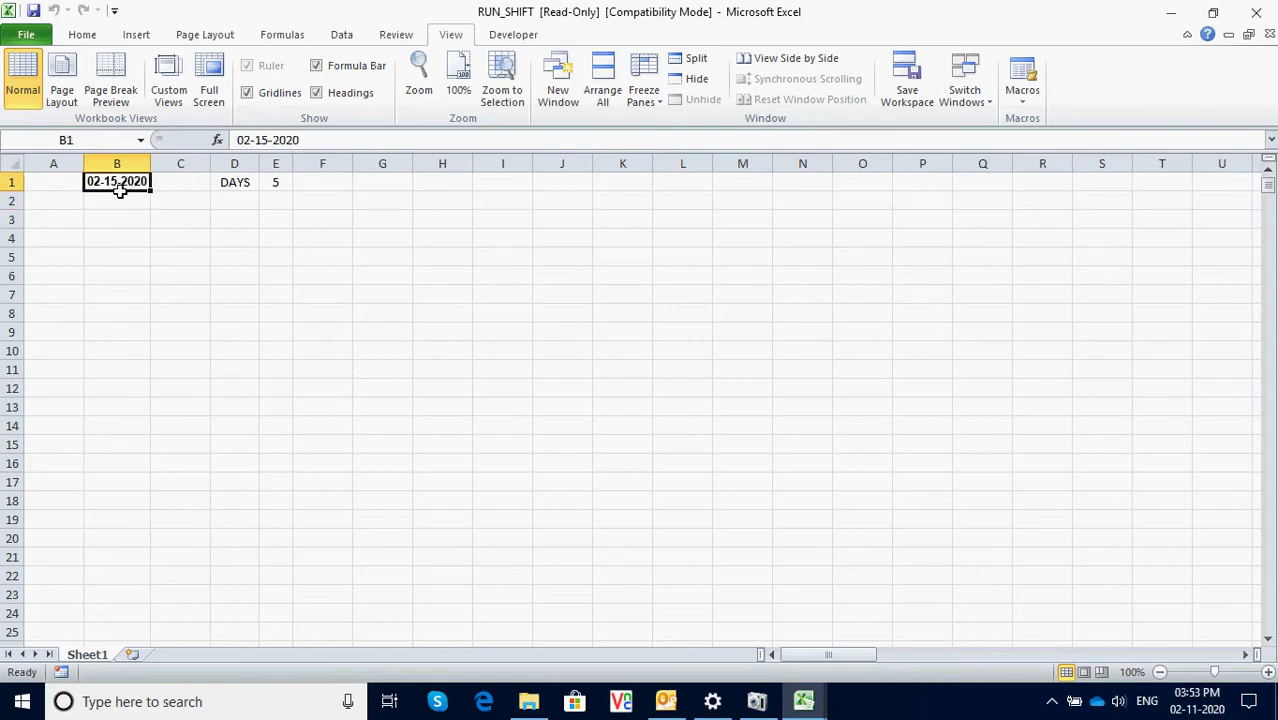
{"action": "left_click", "coordinate": [251, 140]}
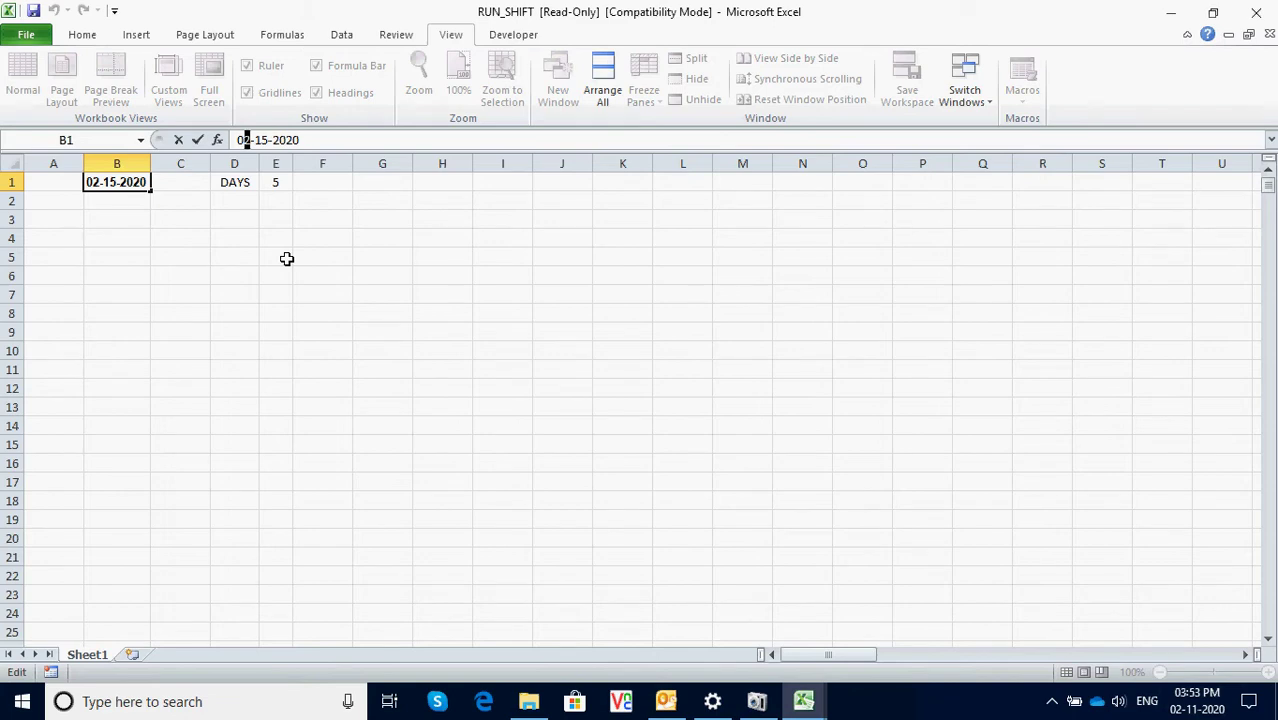
{"action": "type", "text": "3"}
{"action": "left_click", "coordinate": [289, 260]}
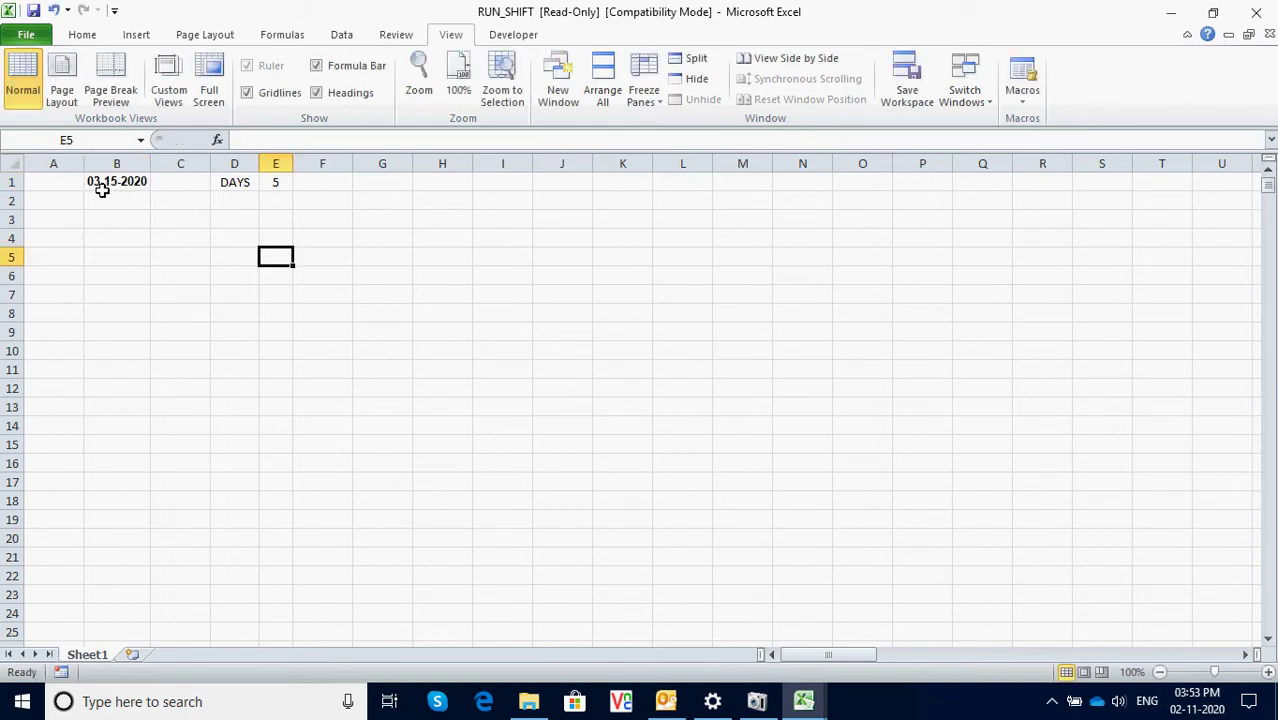
Check that the DAYS dropdown in E1 stays at 5
{"action": "left_click", "coordinate": [284, 183]}
{"action": "left_click", "coordinate": [299, 182]}
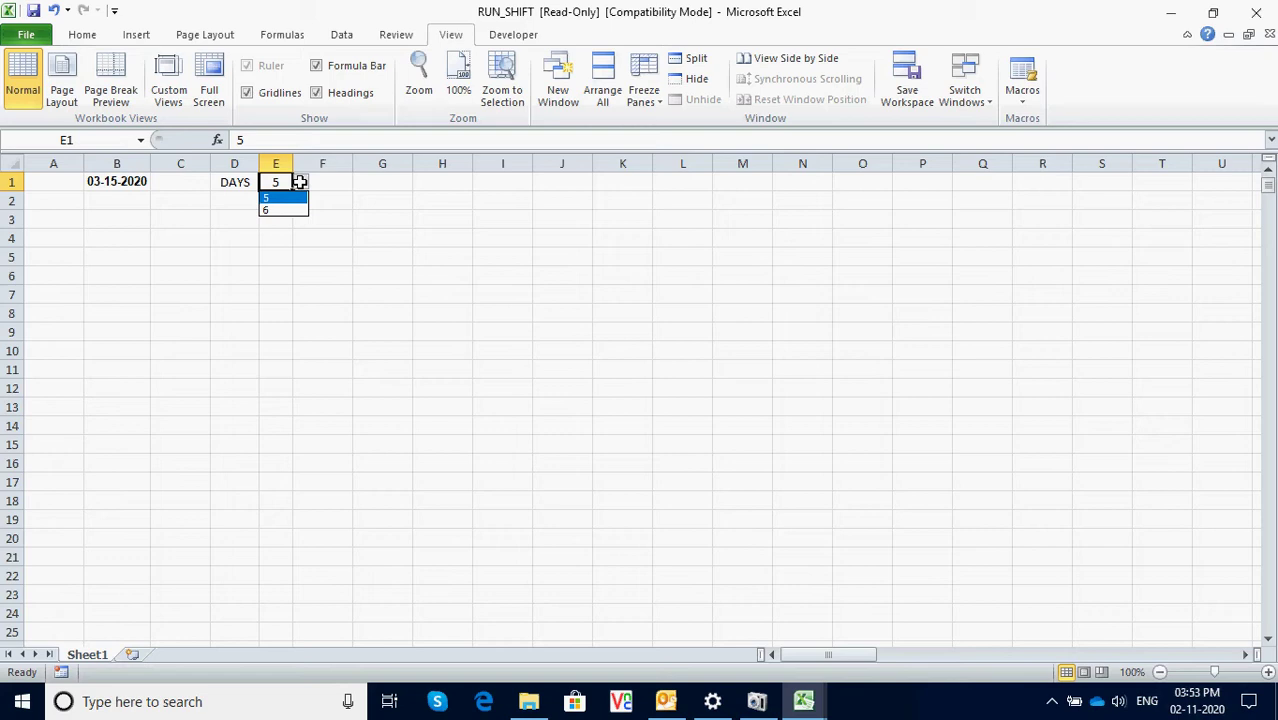
{"action": "left_click", "coordinate": [300, 181]}
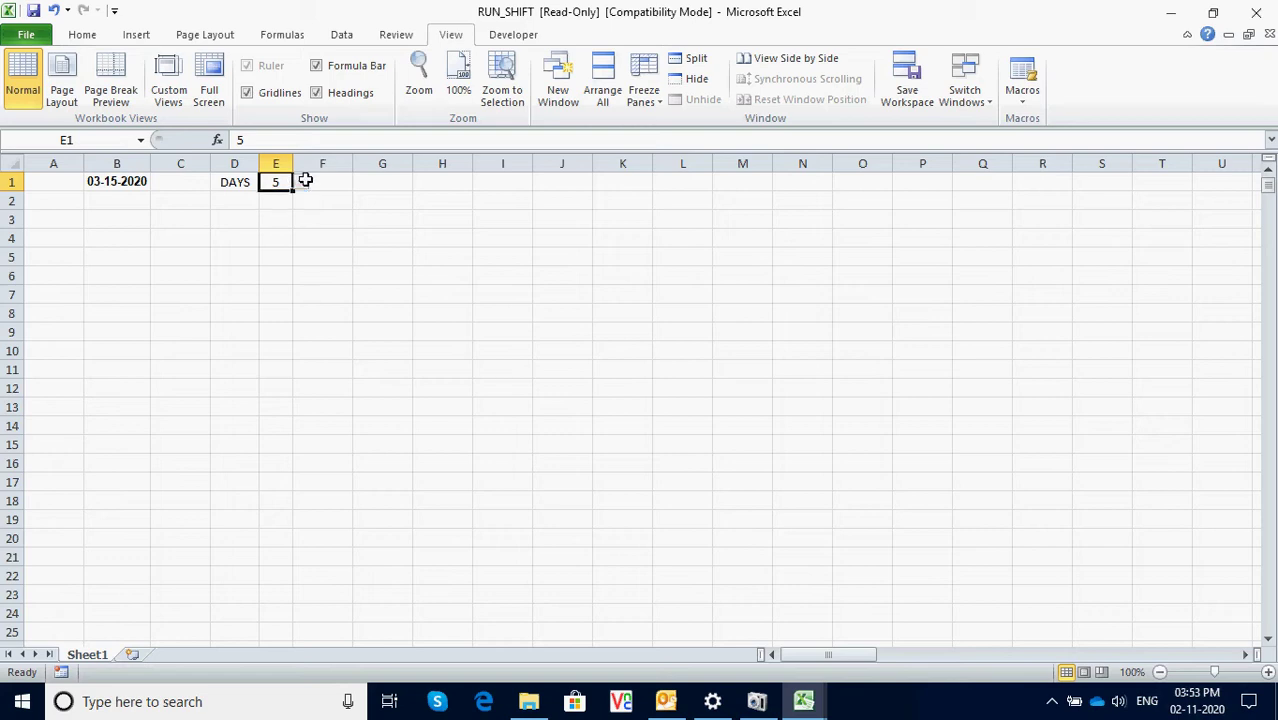
{"action": "left_click", "coordinate": [226, 242]}
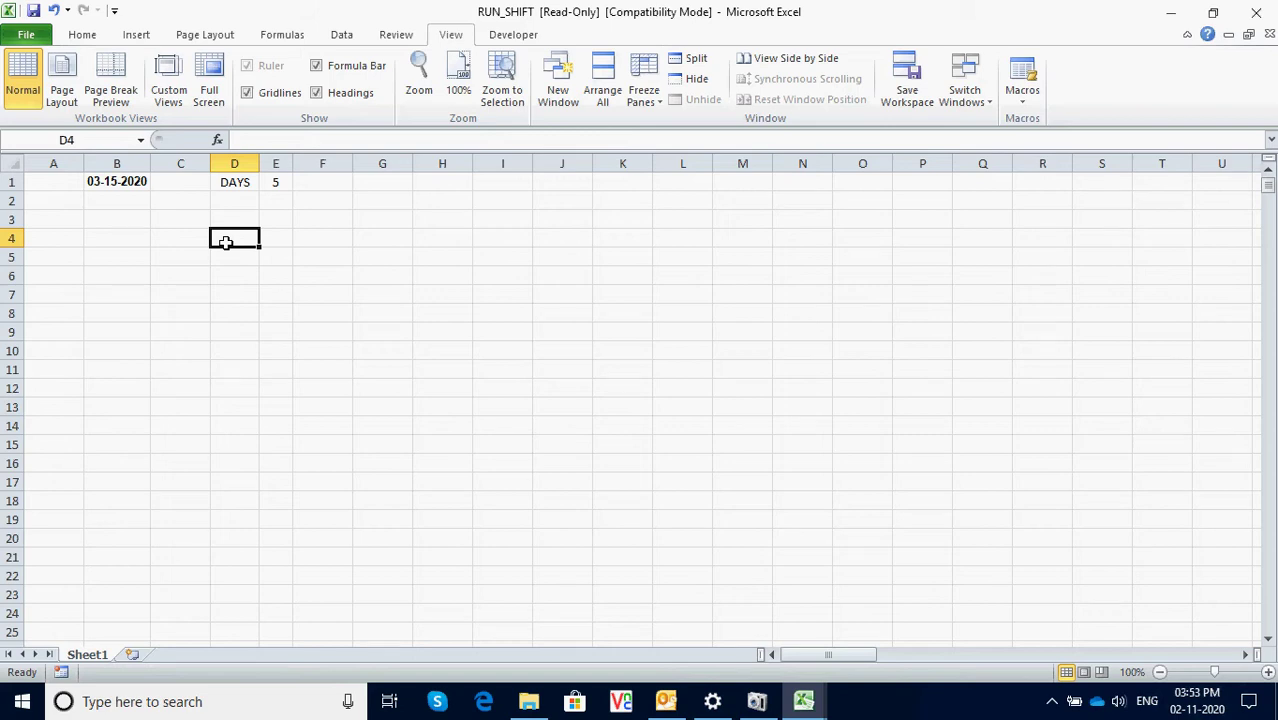
{"action": "left_click", "coordinate": [1024, 97]}
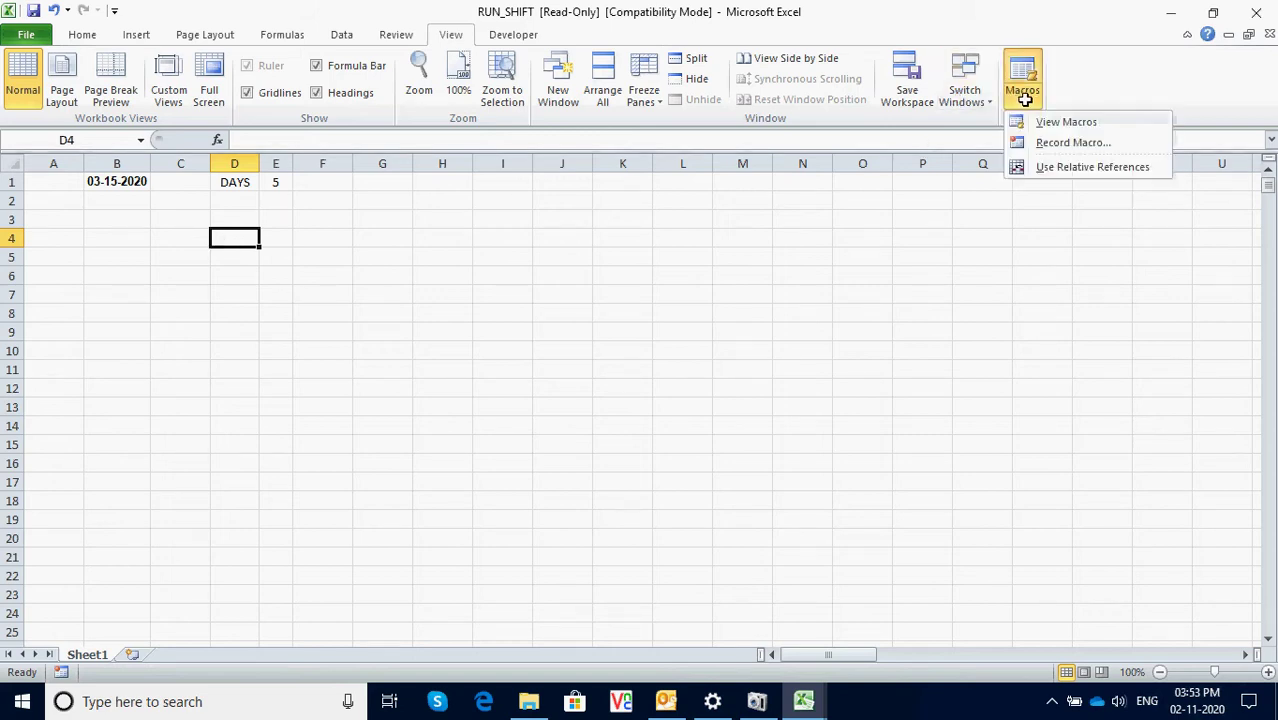
Run Macro1 to build the March 2020 schedule with daily totals in FINAL REPORT
{"action": "left_click", "coordinate": [1035, 121]}
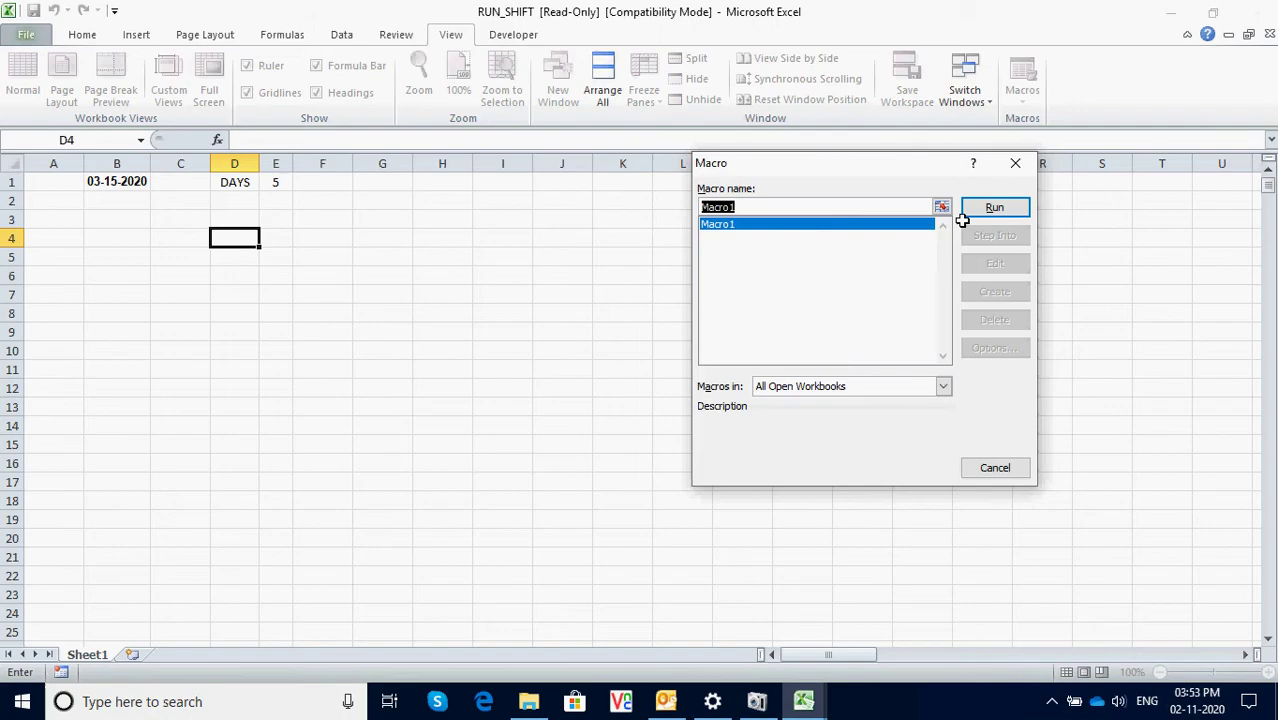
{"action": "left_click", "coordinate": [993, 207]}
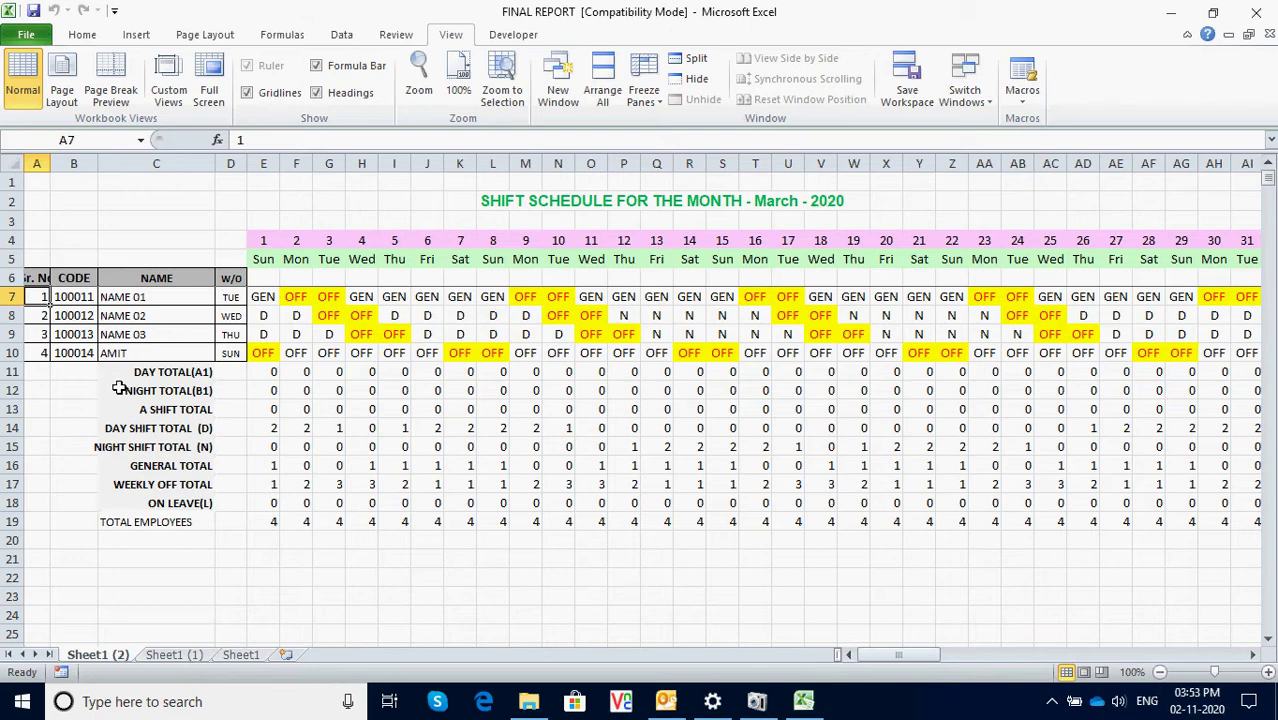
{"action": "left_click", "coordinate": [259, 299]}
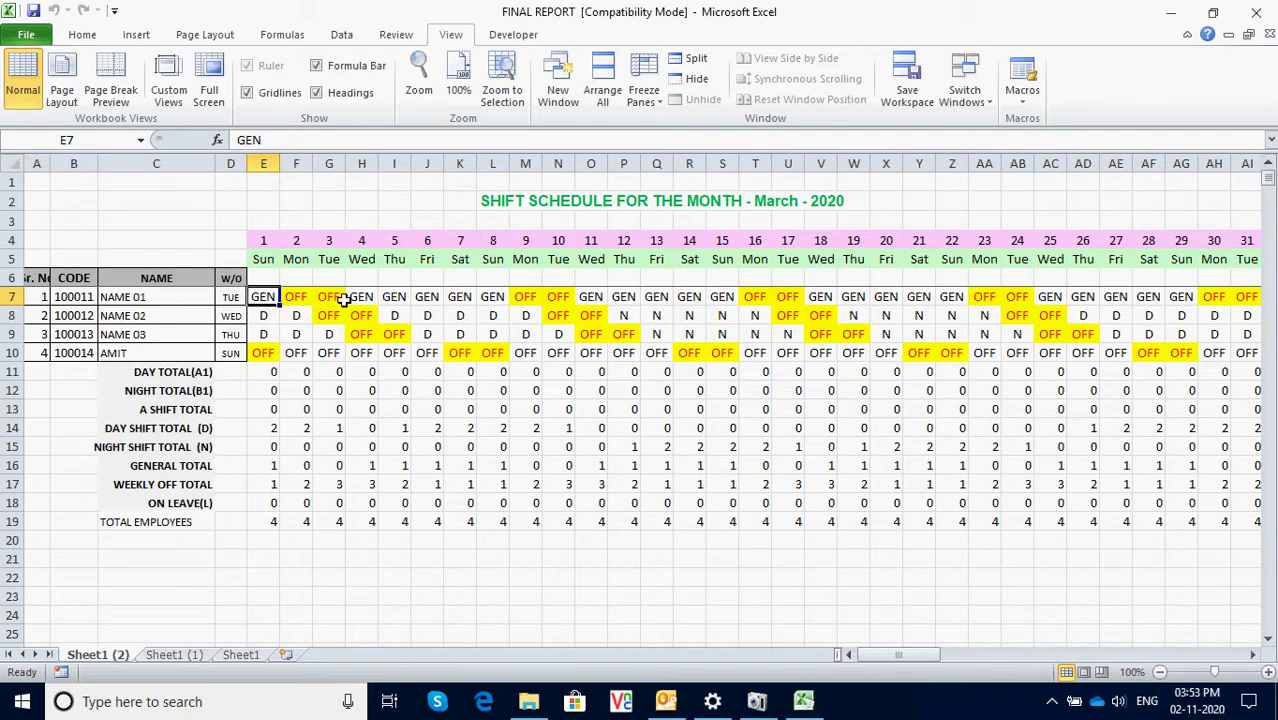
{"action": "left_click", "coordinate": [620, 300]}
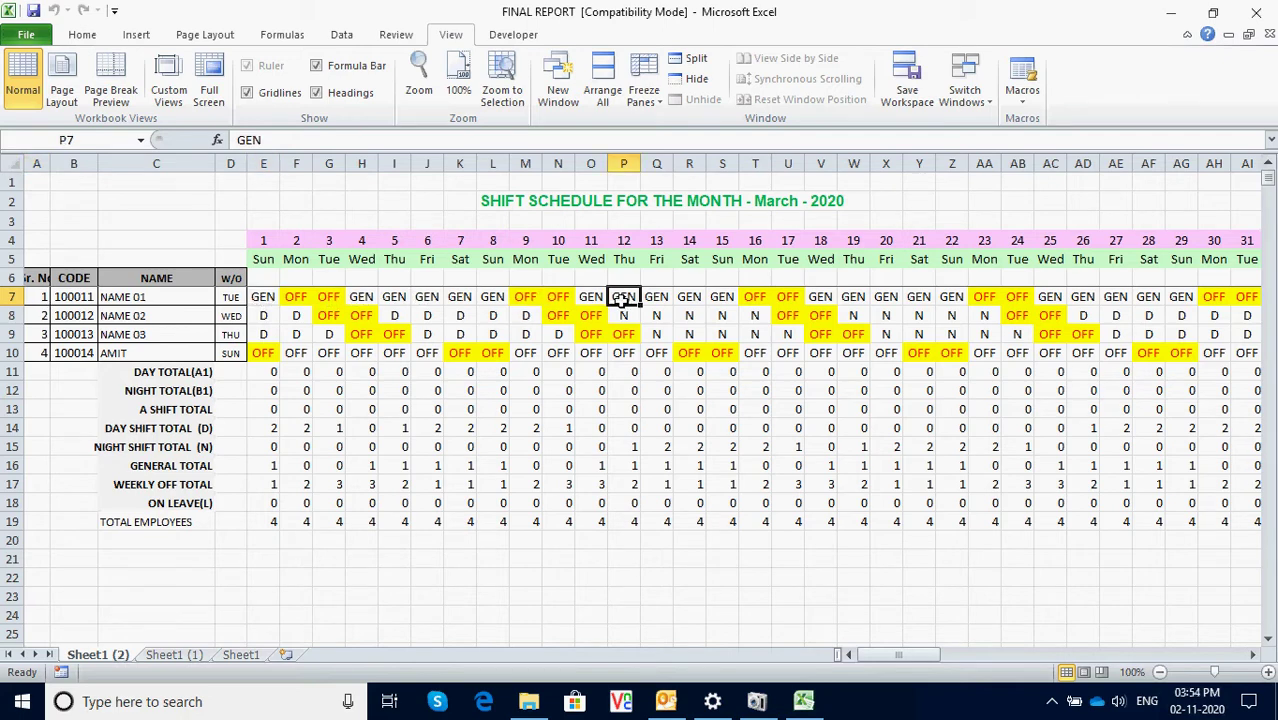
{"action": "left_click", "coordinate": [233, 299]}
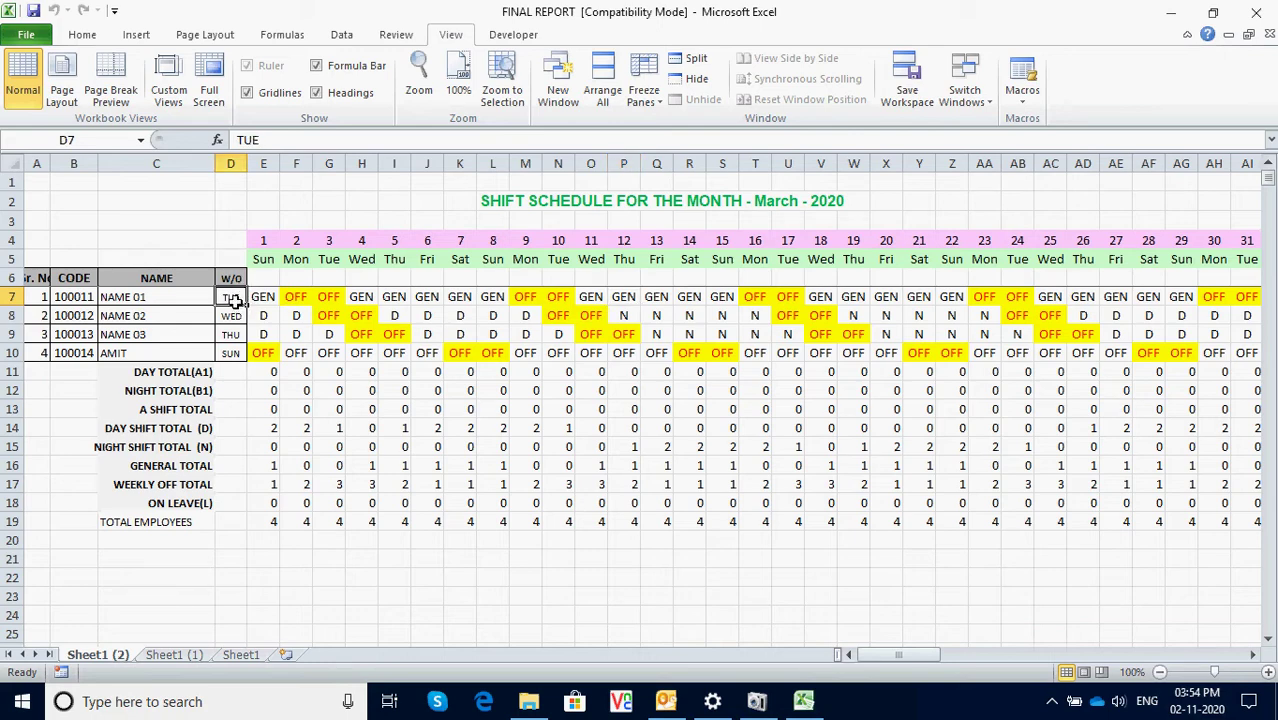
{"action": "left_click", "coordinate": [298, 298]}
{"action": "left_click", "coordinate": [334, 298]}
{"action": "left_click", "coordinate": [521, 299]}
{"action": "left_click", "coordinate": [560, 298]}
{"action": "left_click", "coordinate": [768, 299]}
{"action": "left_click", "coordinate": [790, 299]}
{"action": "mouse_move", "coordinate": [905, 654]}
{"action": "left_mouse_down"}
{"action": "mouse_move", "coordinate": [916, 654]}
{"action": "mouse_move", "coordinate": [887, 654]}
{"action": "left_mouse_up"}
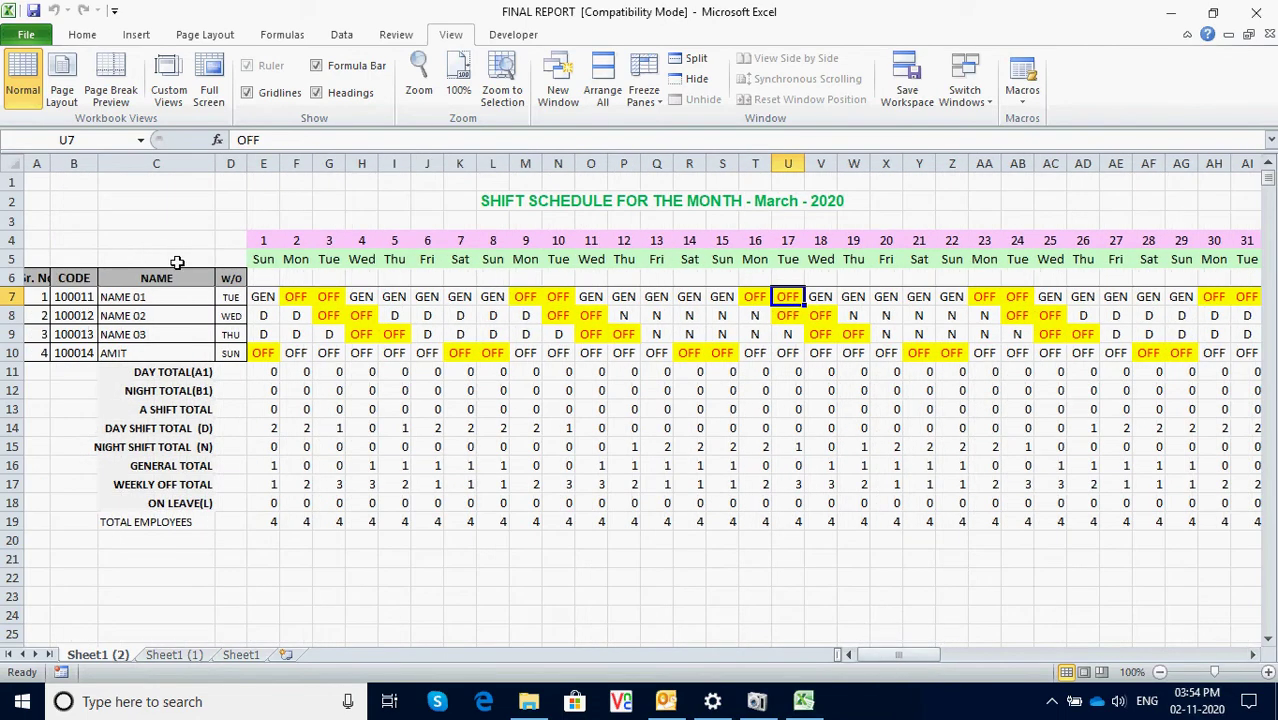
{"action": "left_click", "coordinate": [263, 316]}
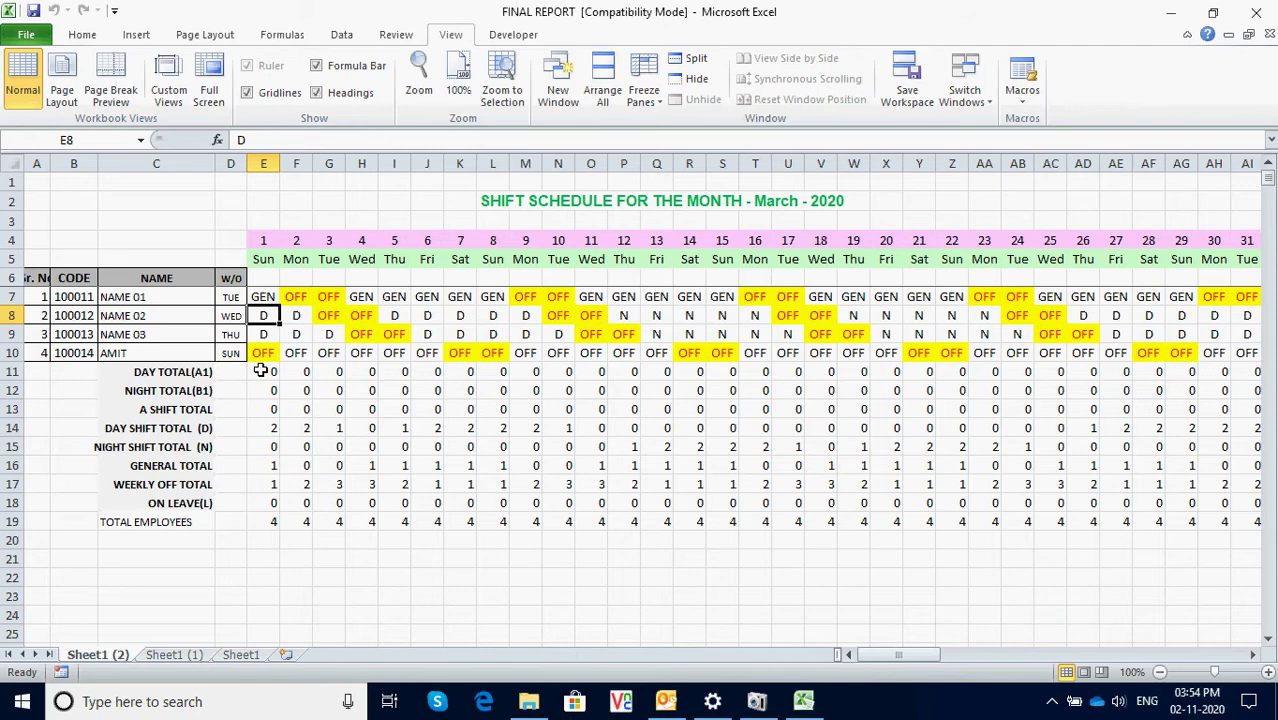
{"action": "left_click", "coordinate": [296, 316]}
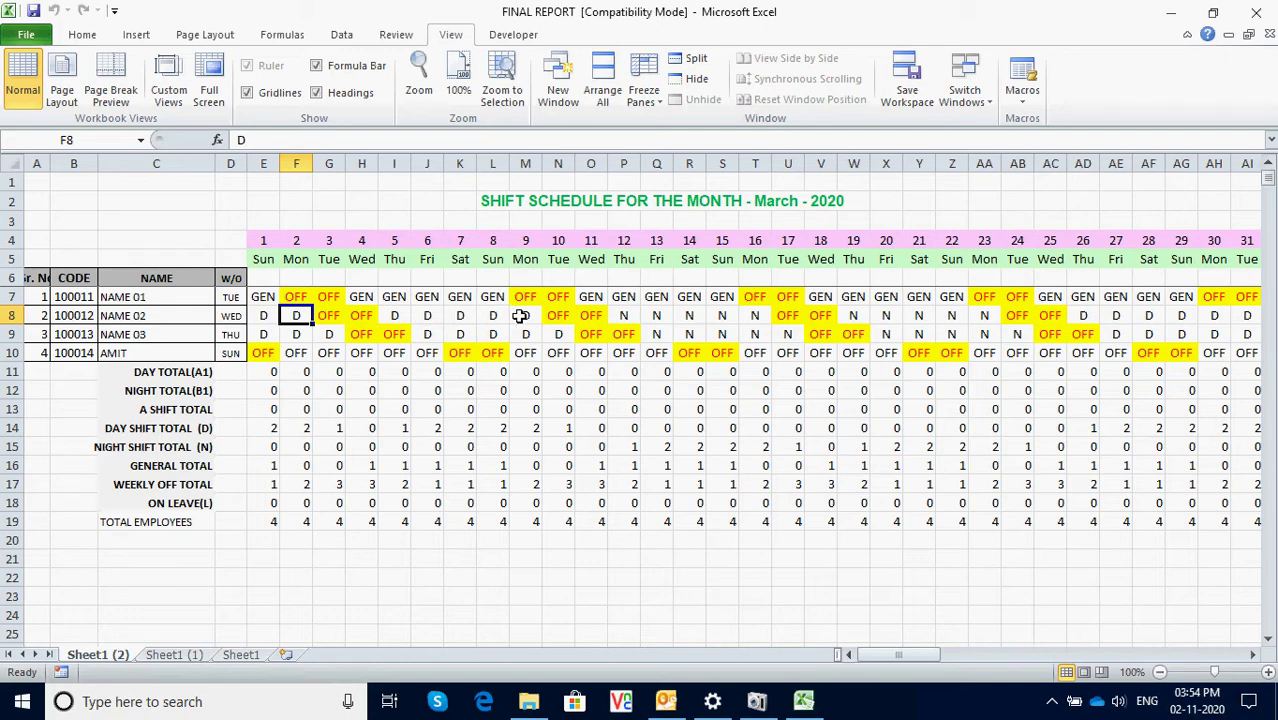
{"action": "left_click", "coordinate": [624, 316]}
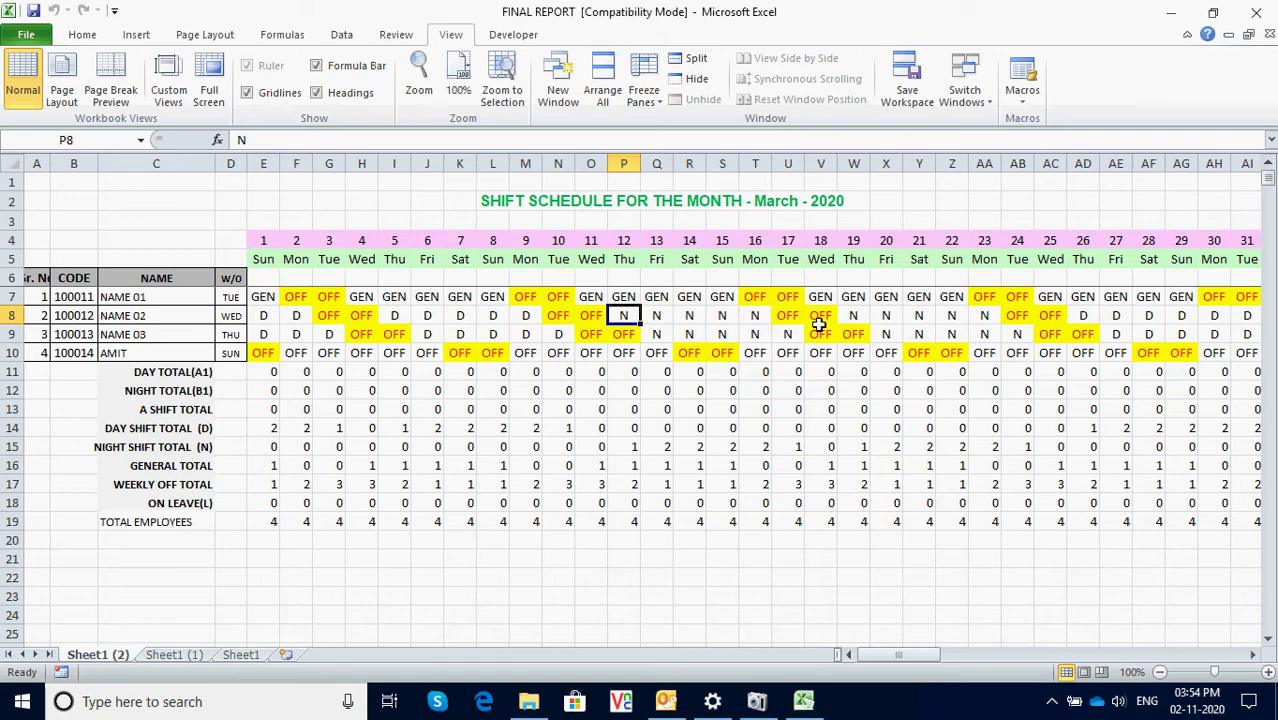
{"action": "left_click", "coordinate": [983, 315]}
{"action": "left_click", "coordinate": [1081, 315]}
{"action": "mouse_move", "coordinate": [920, 655]}
{"action": "left_mouse_down"}
{"action": "mouse_move", "coordinate": [938, 659]}
{"action": "mouse_move", "coordinate": [905, 658]}
{"action": "left_mouse_up"}
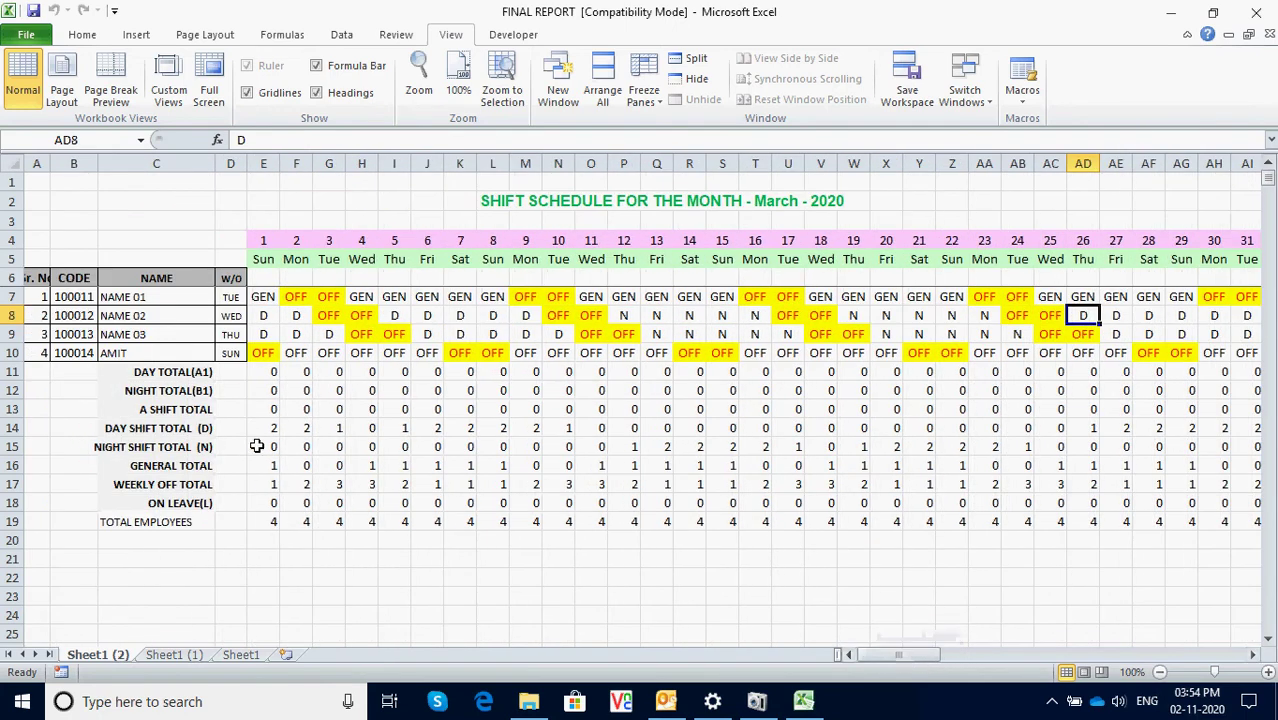
{"action": "left_click", "coordinate": [279, 524]}
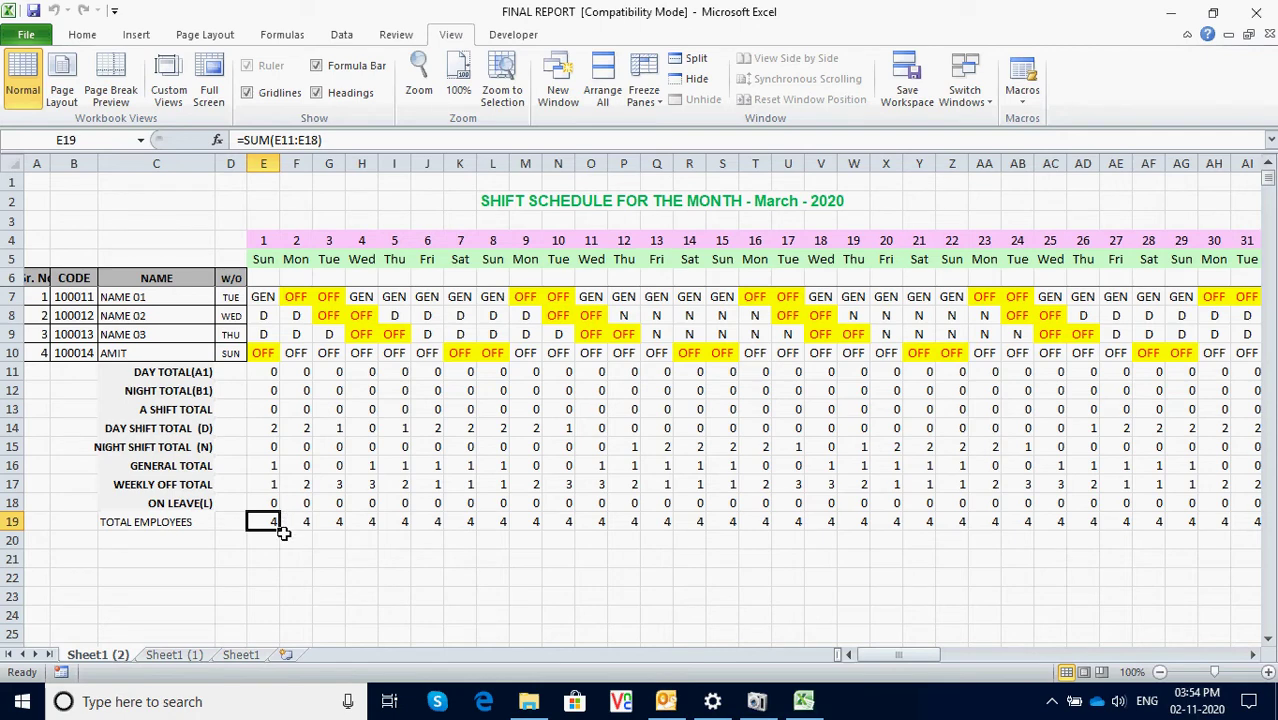
{"action": "left_click", "coordinate": [272, 427]}
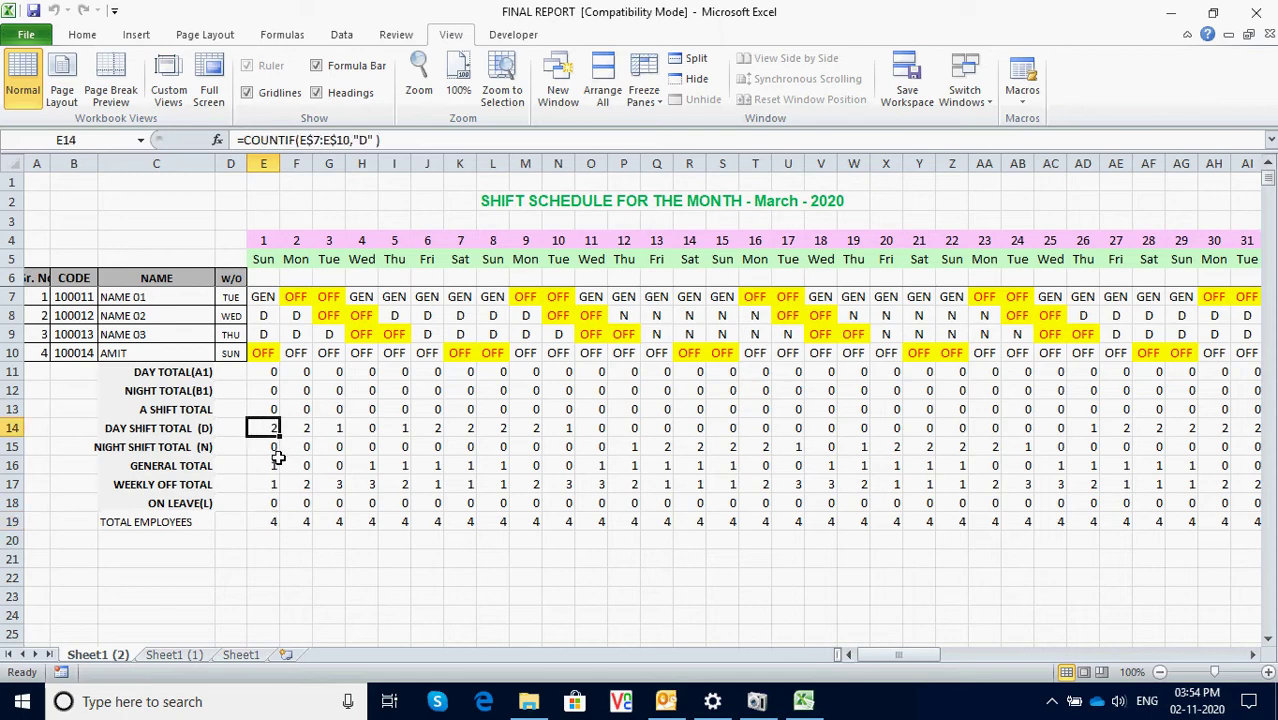
{"action": "left_click", "coordinate": [272, 447]}
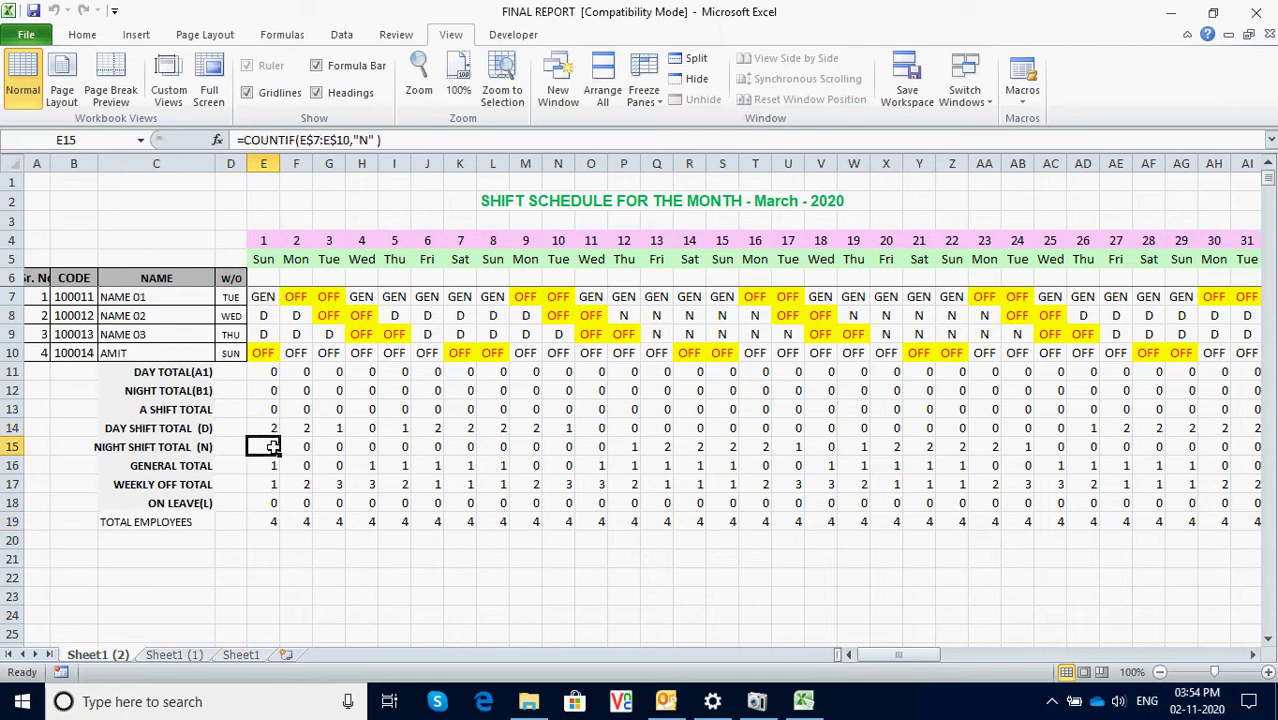
{"action": "left_click", "coordinate": [272, 466]}
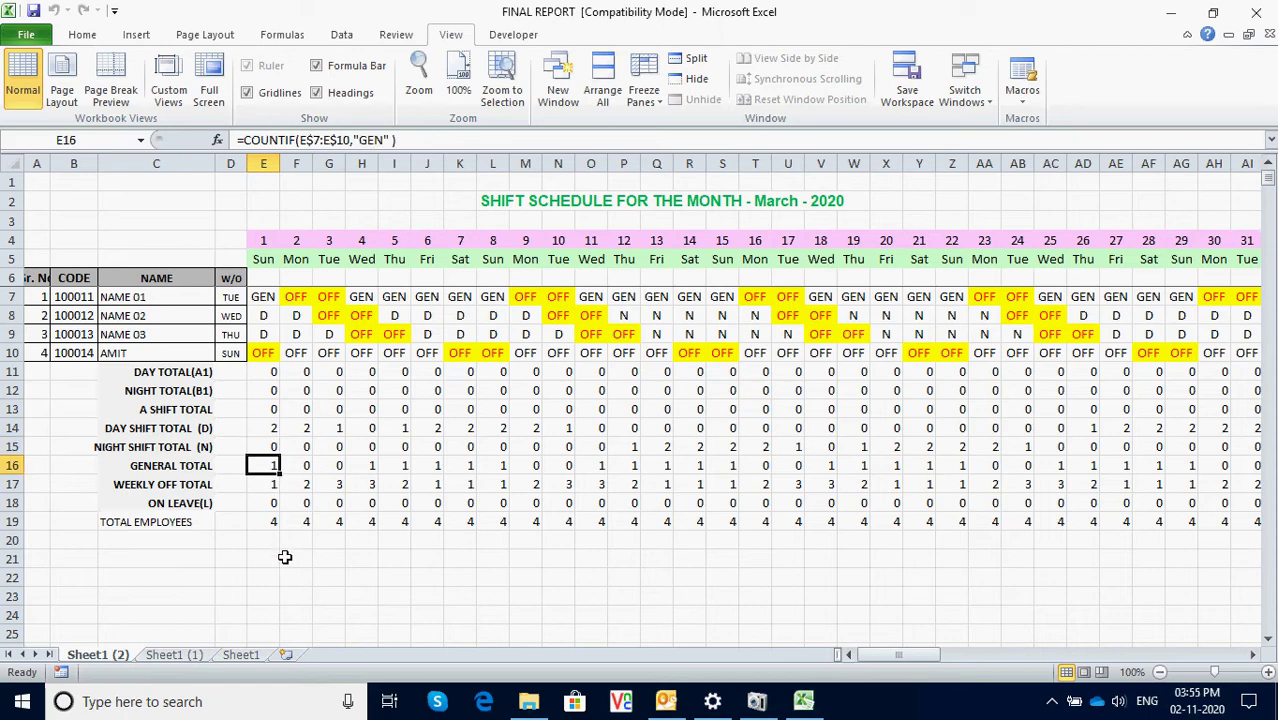
{"action": "mouse_move", "coordinate": [530, 704]}
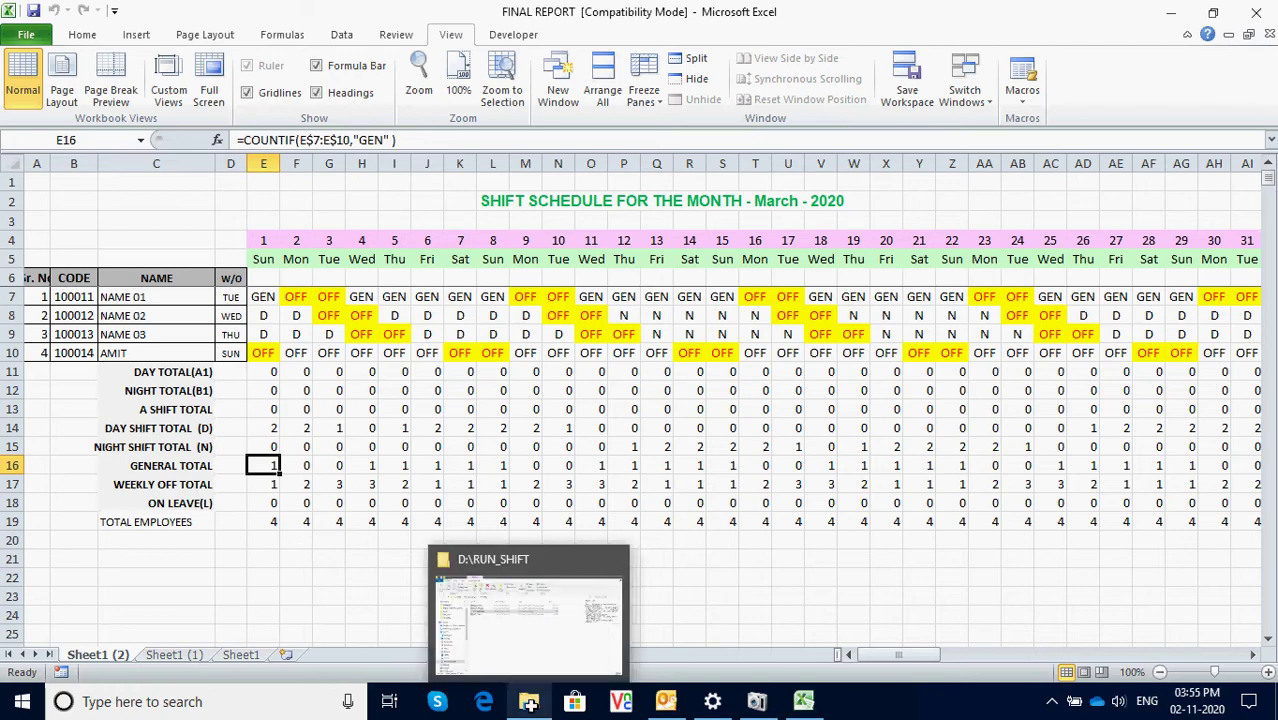
Return to File Explorer and navigate from New Volume (D:) into the RUN_SHIFT folder
{"action": "left_click", "coordinate": [531, 640]}
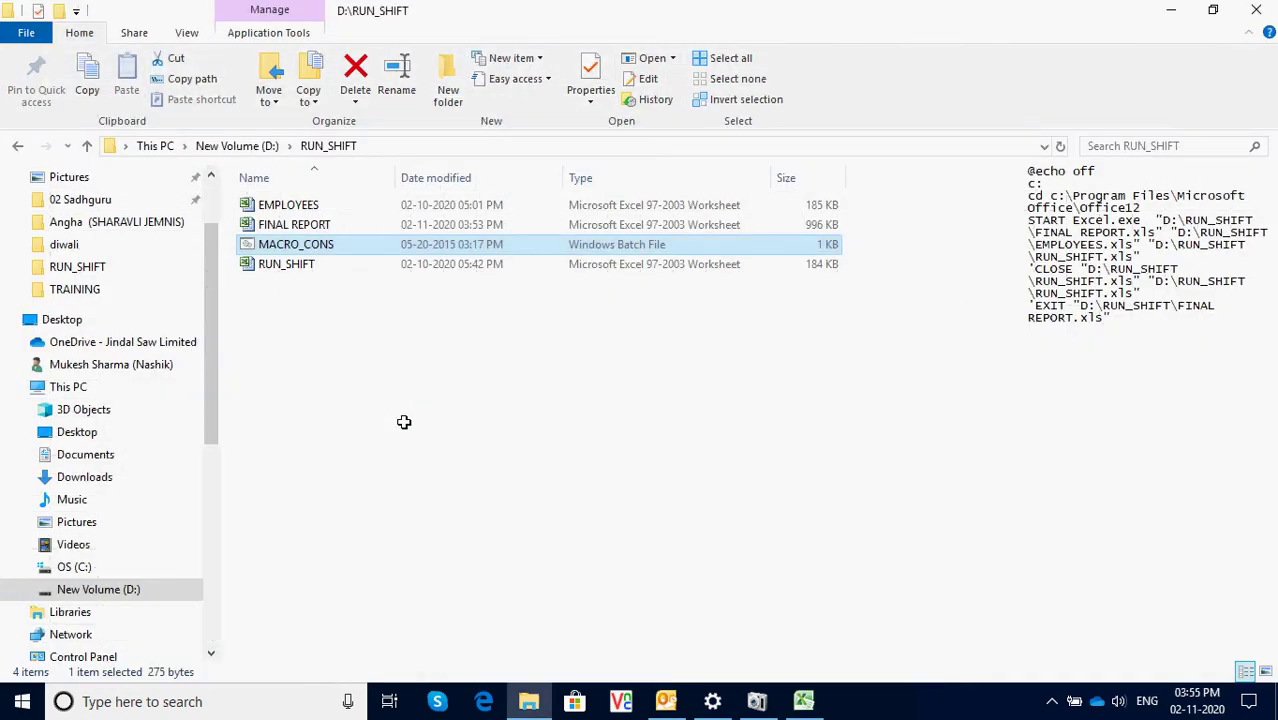
{"action": "left_click", "coordinate": [255, 148]}
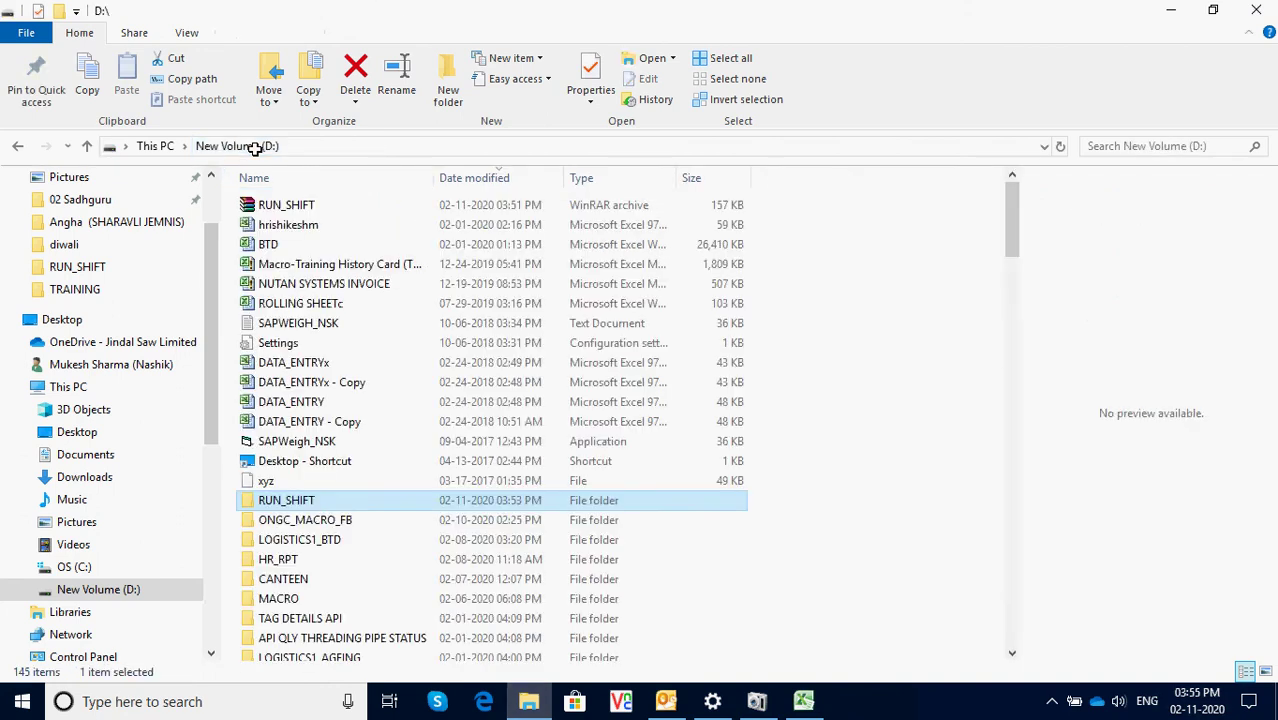
{"action": "left_click", "coordinate": [300, 207]}
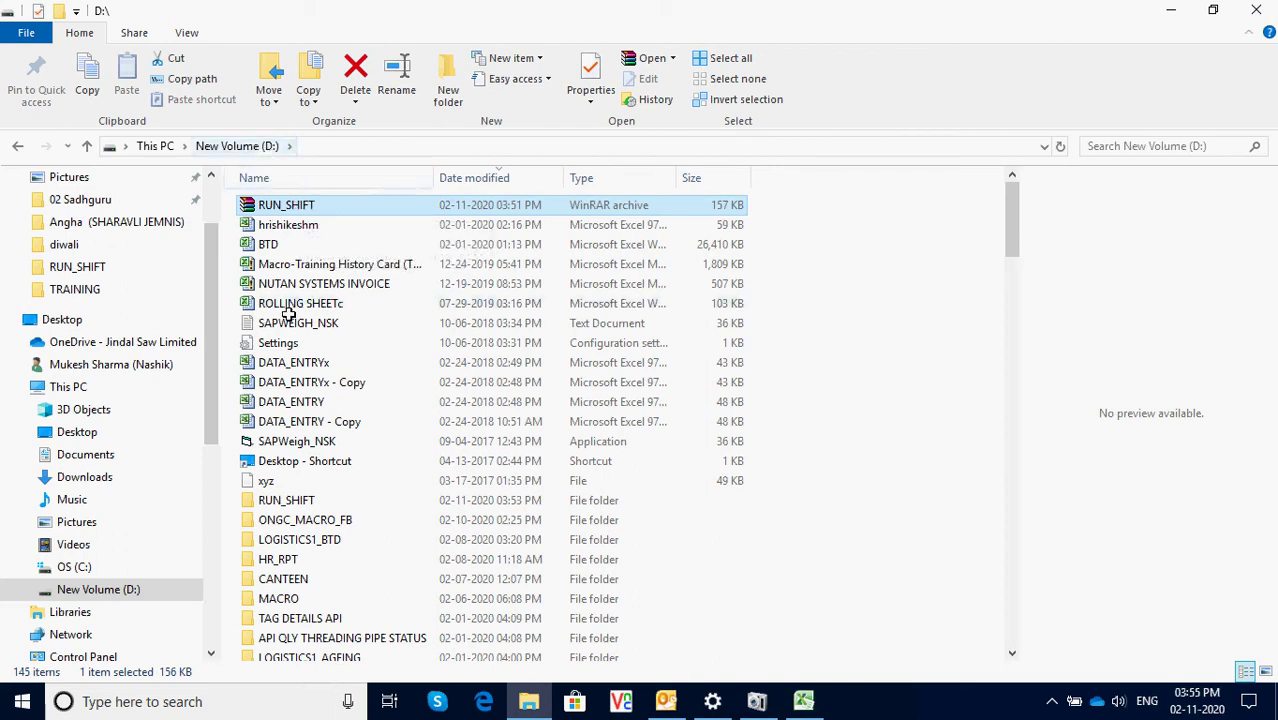
{"action": "double_click", "coordinate": [300, 505]}
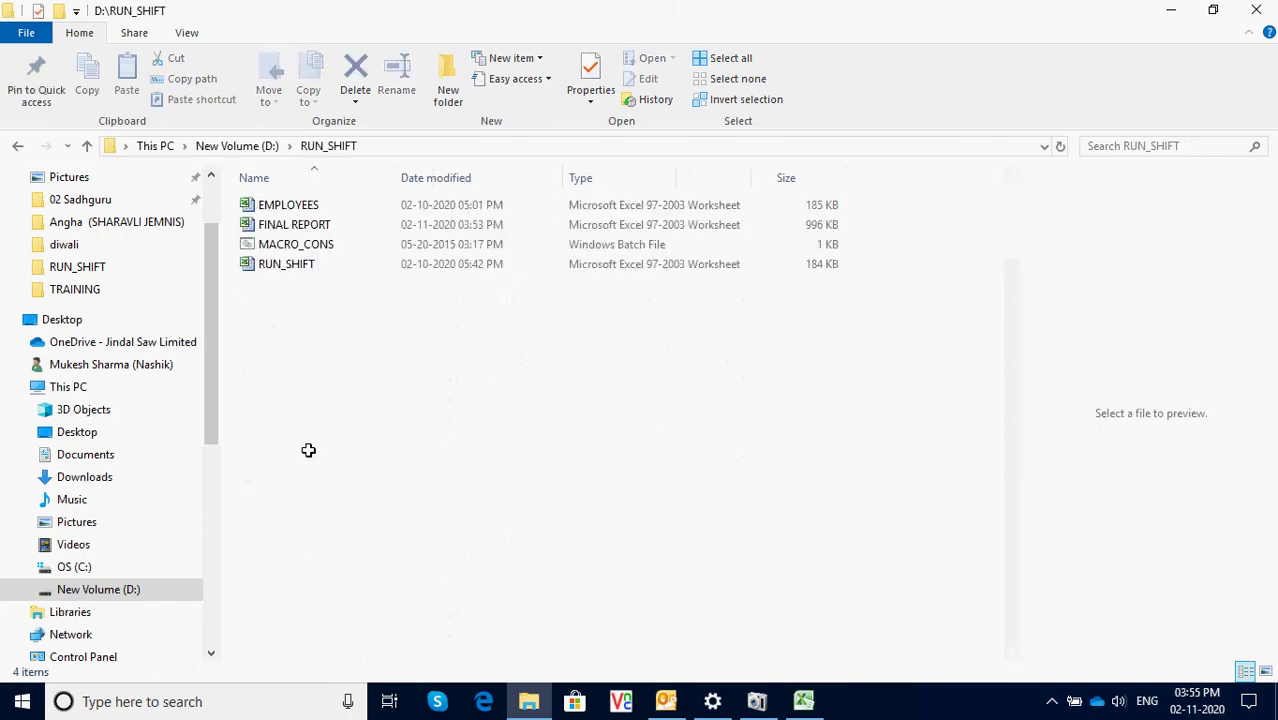